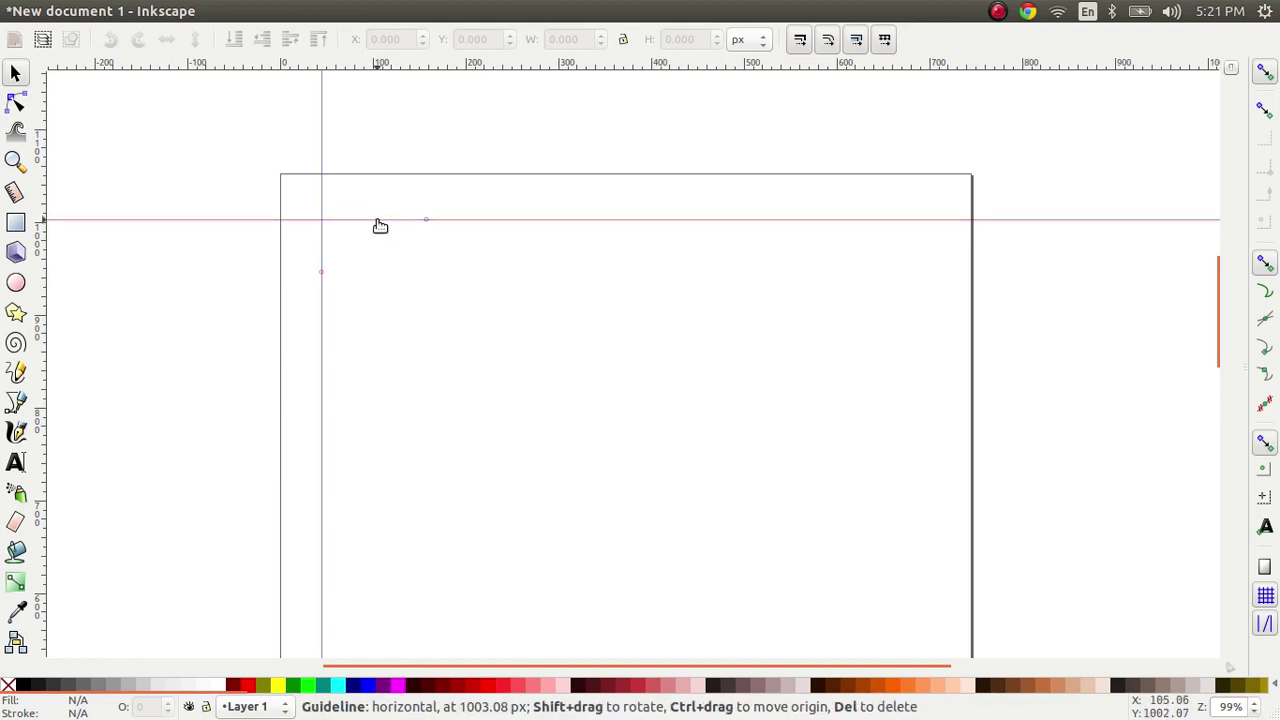
# Nudge the horizontal guide near the page top and shift the vertical guide slightly right
pyautogui.moveTo(380, 226)
pyautogui.mouseDown()
pyautogui.moveTo(386, 289)
pyautogui.moveTo(386, 224)
pyautogui.mouseUp()
pyautogui.moveTo(326, 294); pyautogui.dragTo(327, 300)
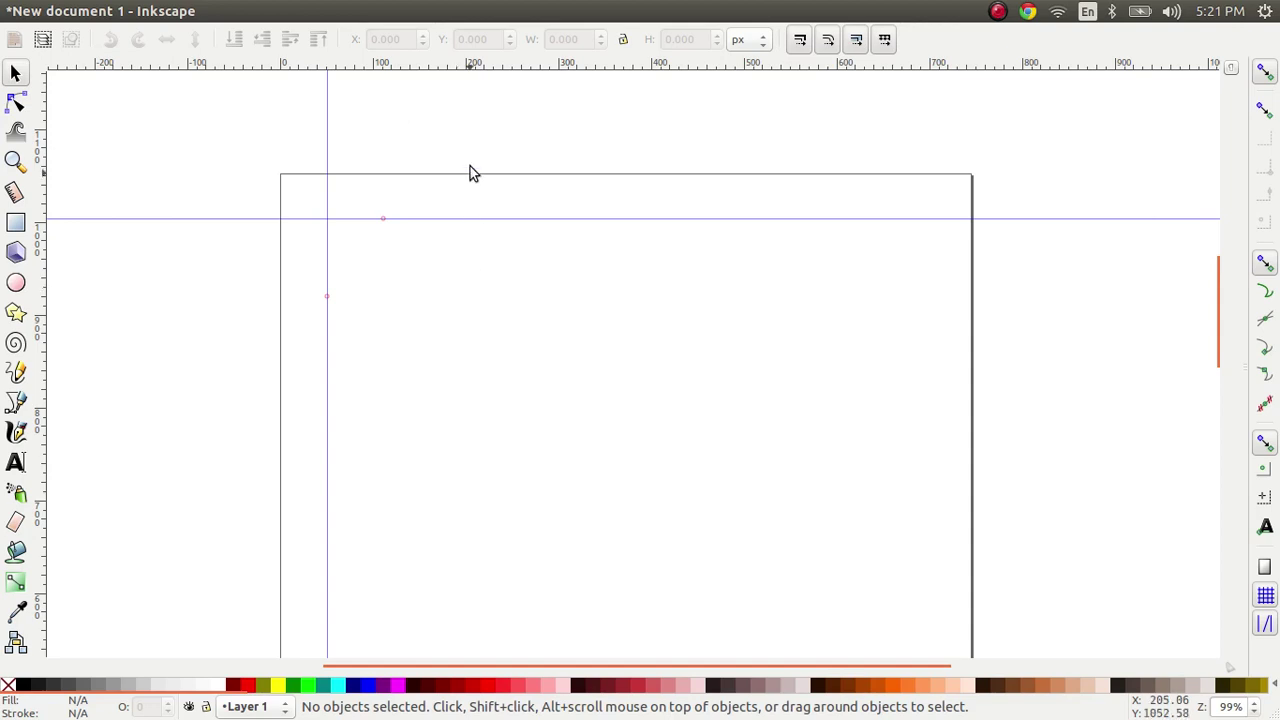
pyautogui.click(522, 12)
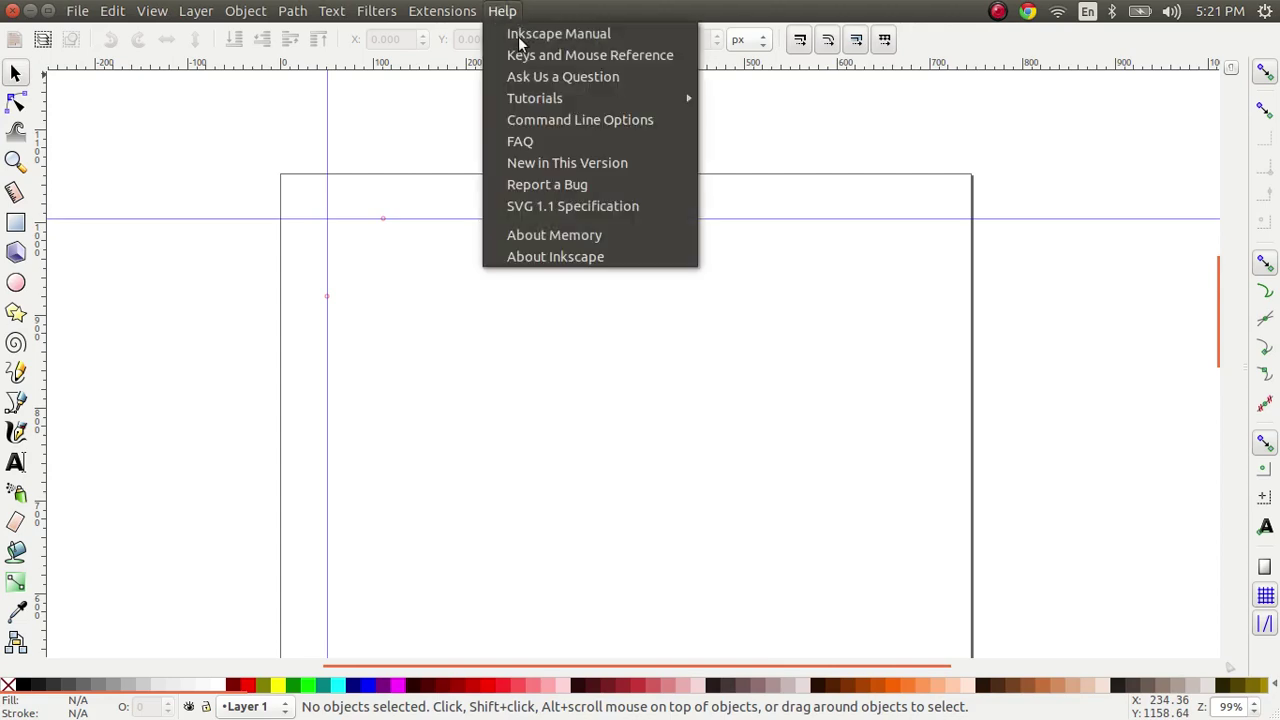
pyautogui.click(532, 256)
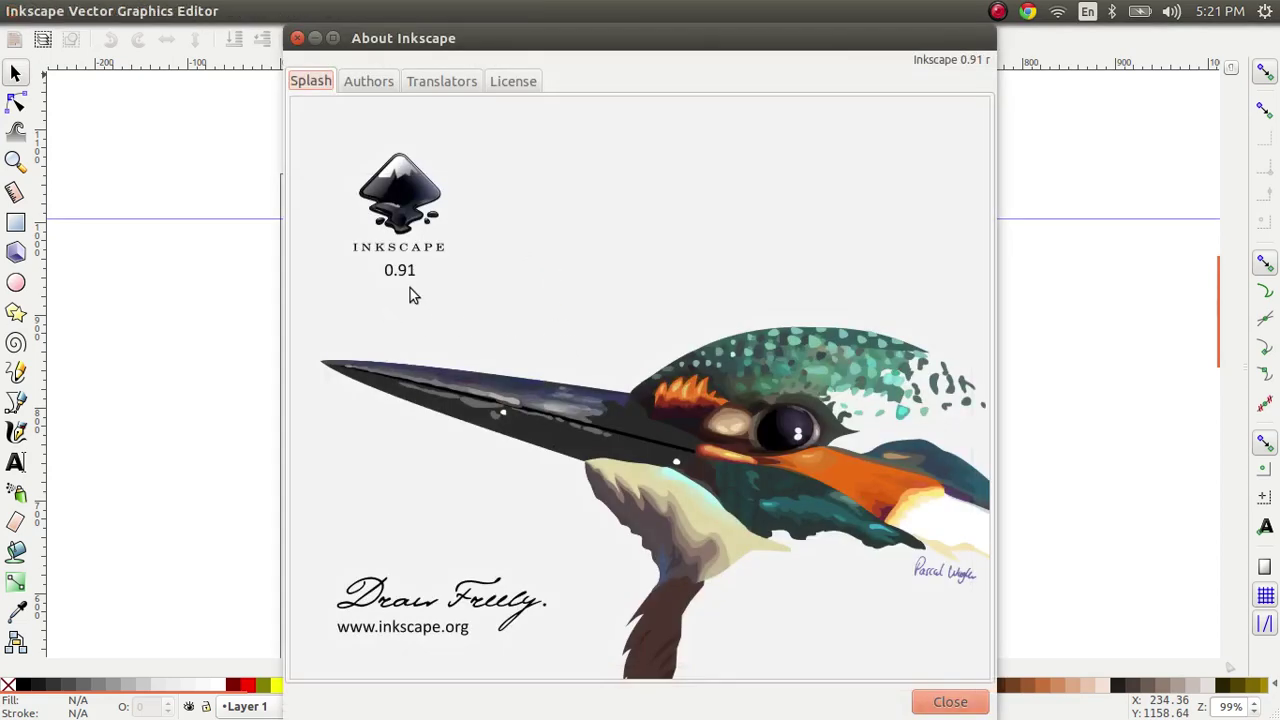
pyautogui.click(297, 38)
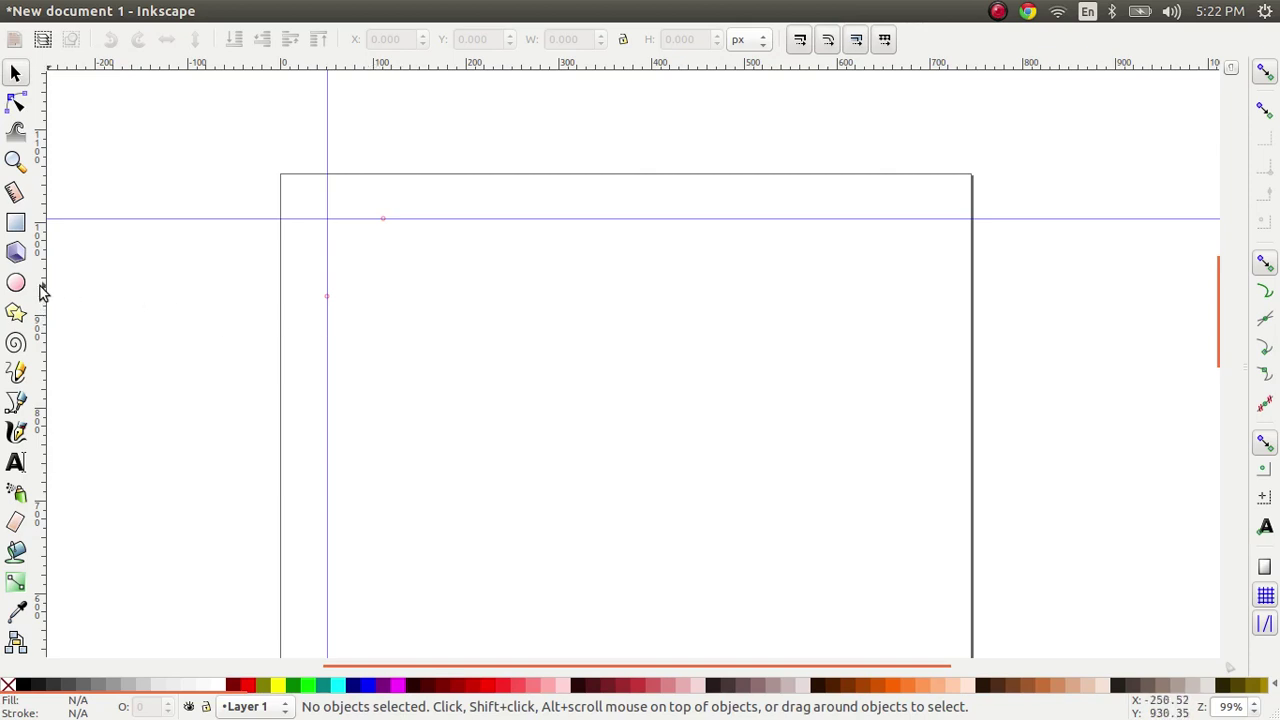
# Add a second vertical guide near 190 px and a second, lower horizontal guide
pyautogui.moveTo(42, 290); pyautogui.dragTo(460, 303)
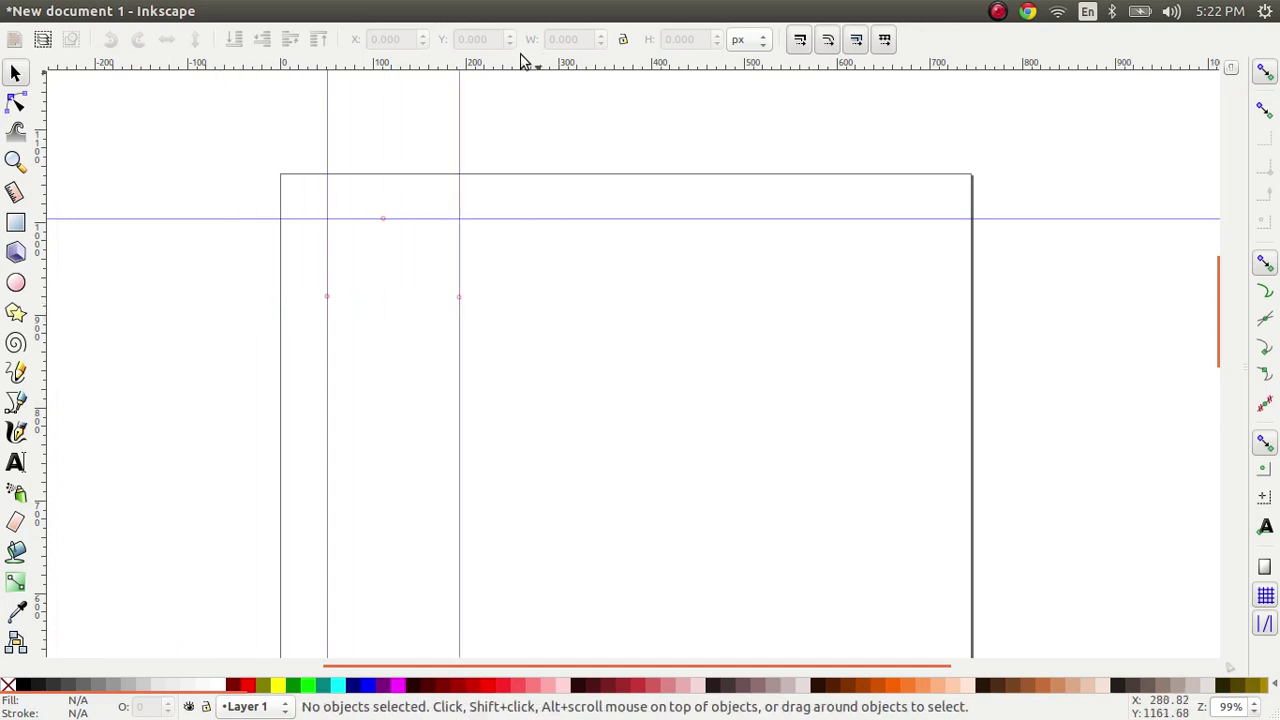
pyautogui.moveTo(501, 63); pyautogui.dragTo(512, 321)
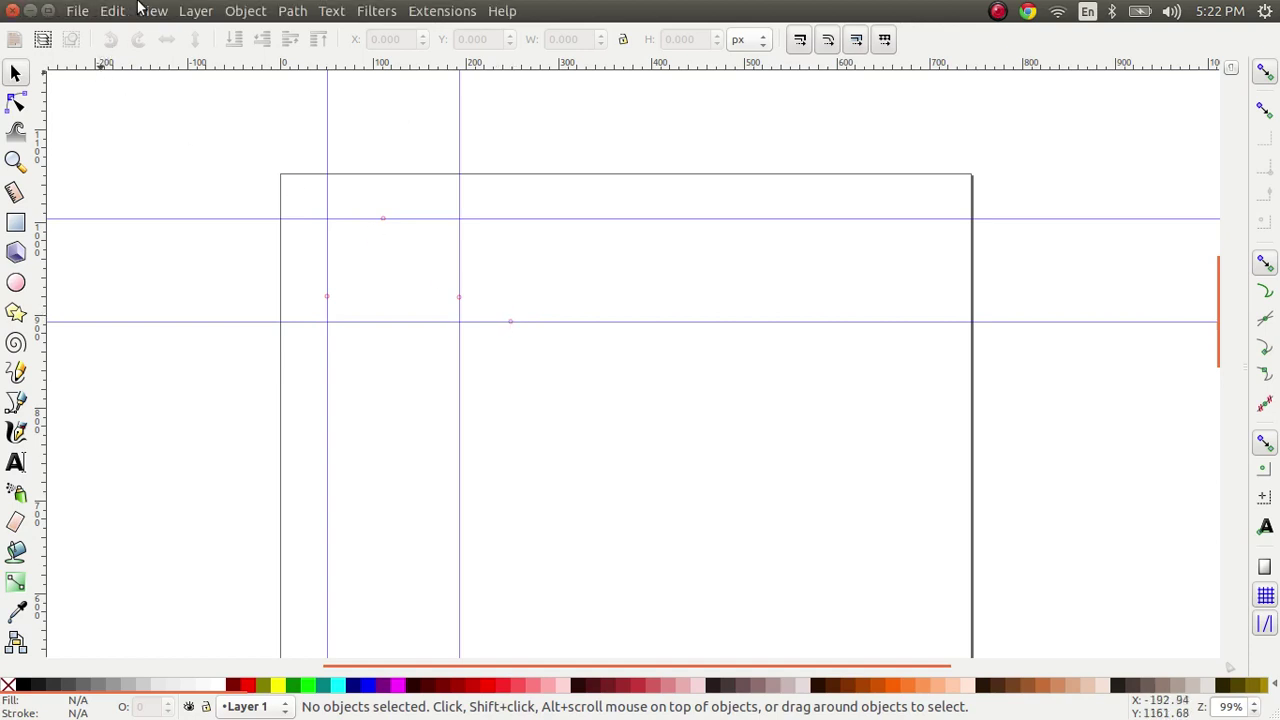
pyautogui.click(151, 11)
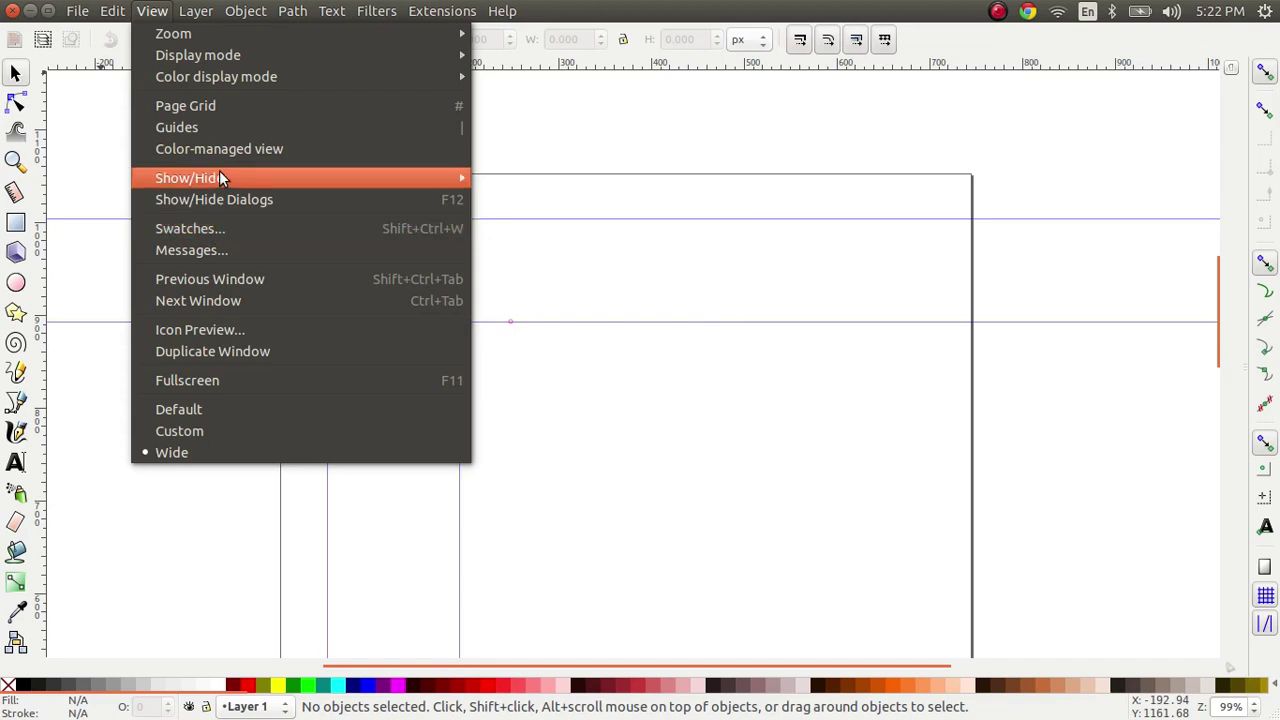
pyautogui.moveTo(219, 175)
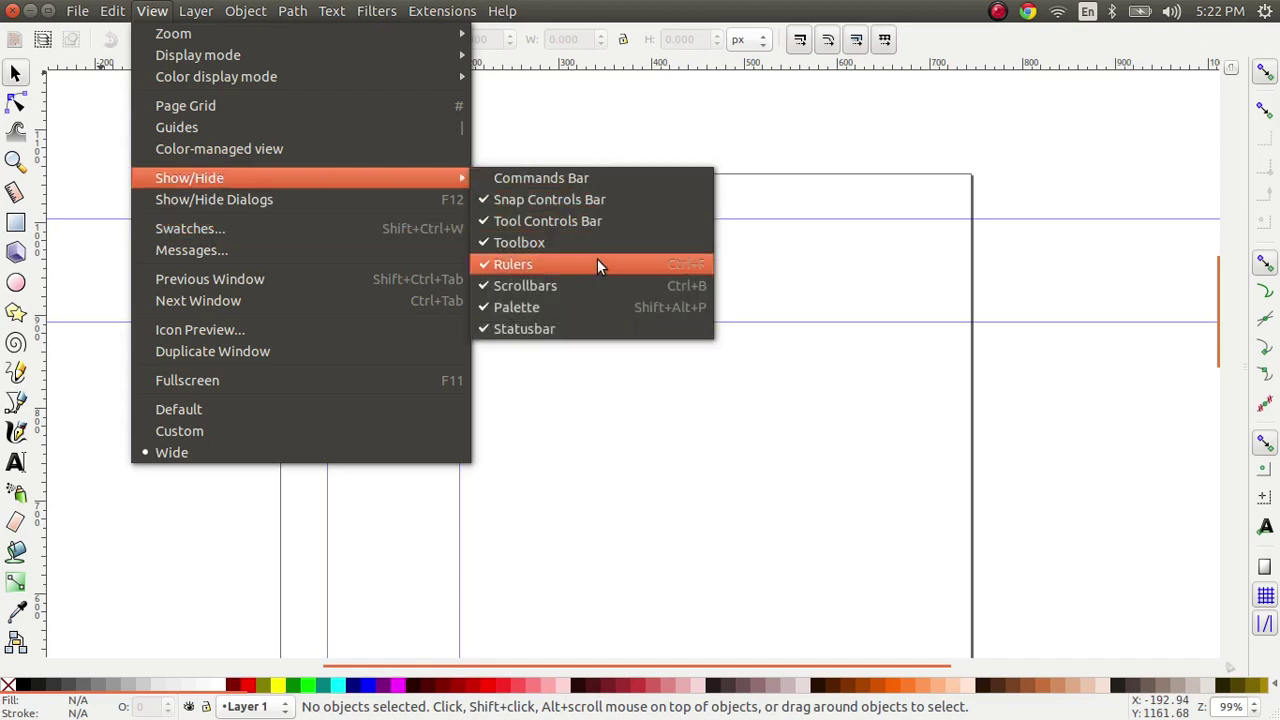
pyautogui.click(788, 270)
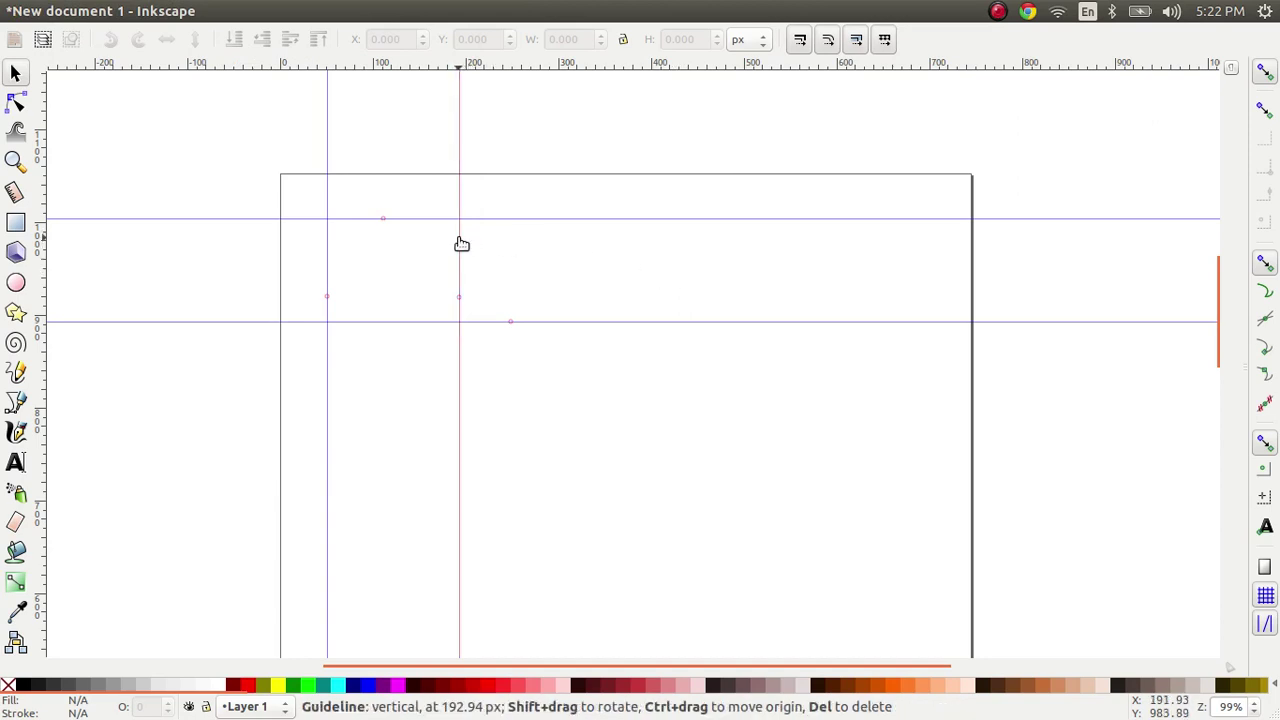
# Position the second vertical guide at X 200, Y 0 through its Guideline dialog
pyautogui.moveTo(461, 244); pyautogui.dragTo(446, 266)
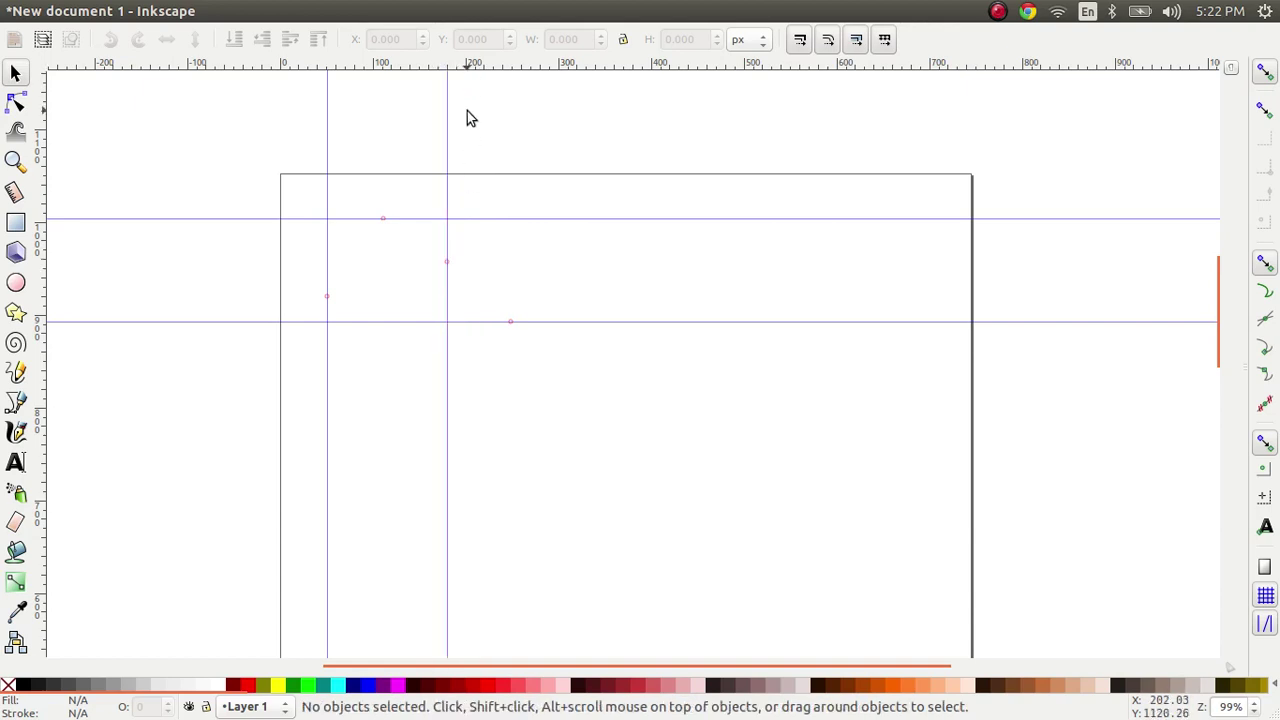
pyautogui.doubleClick(448, 237)
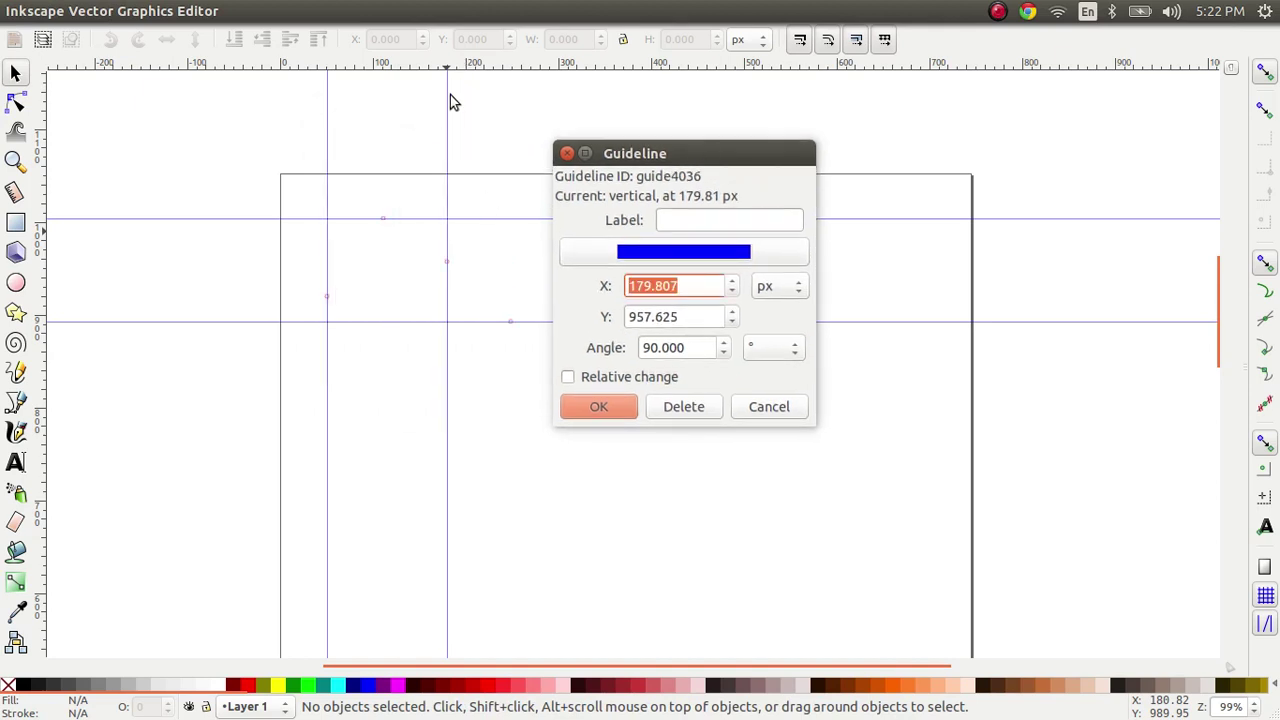
pyautogui.click(686, 288)
pyautogui.doubleClick(692, 289)
pyautogui.write('200')
pyautogui.press('Tab')
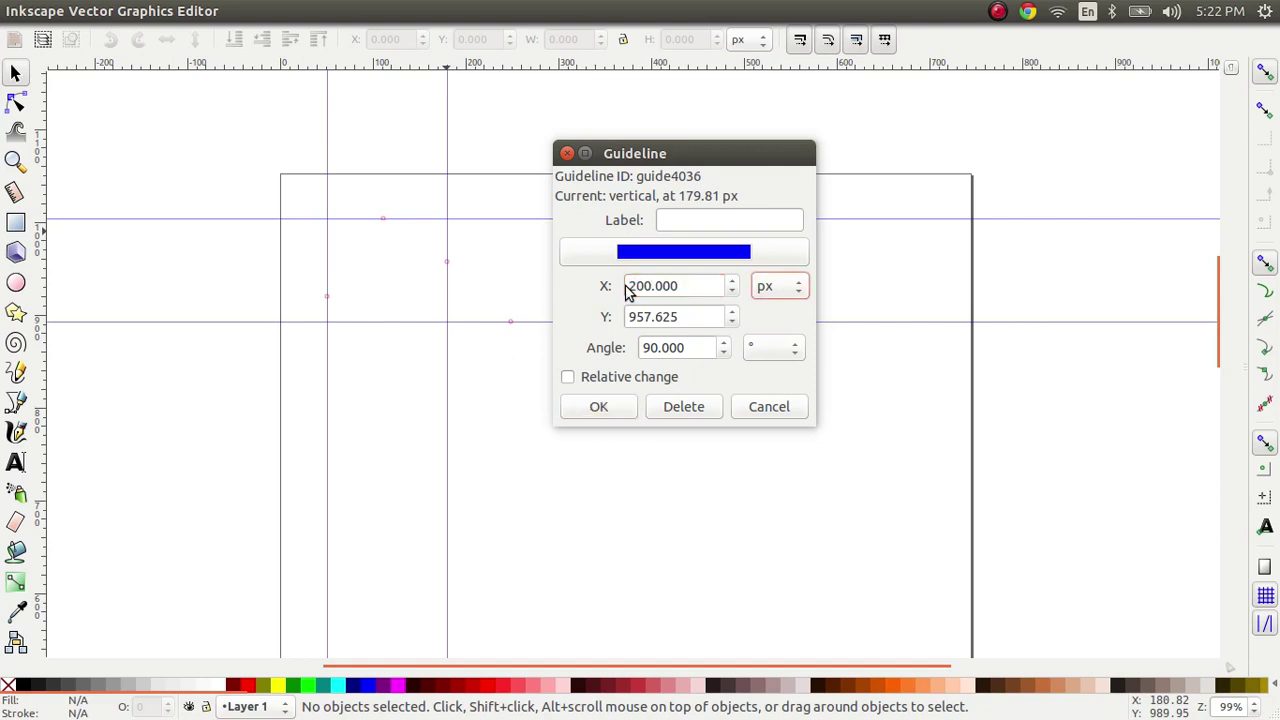
pyautogui.press('Tab')
pyautogui.write('0')
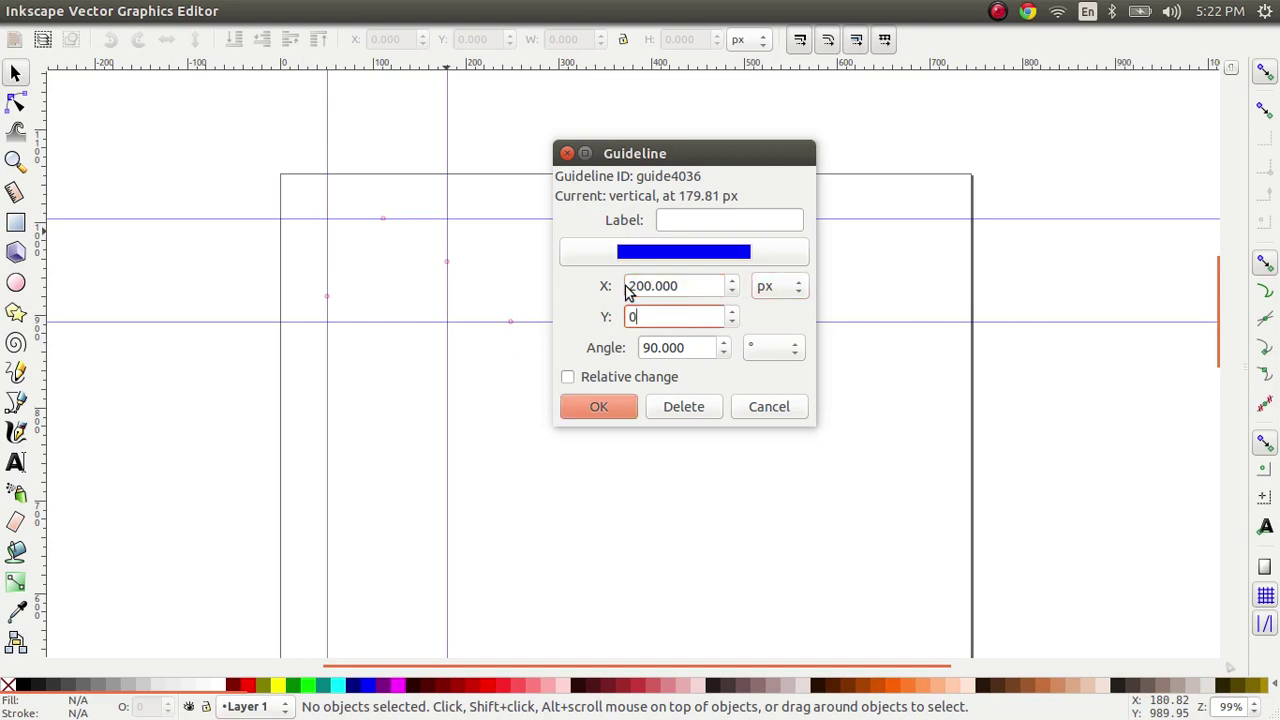
pyautogui.press('Tab')
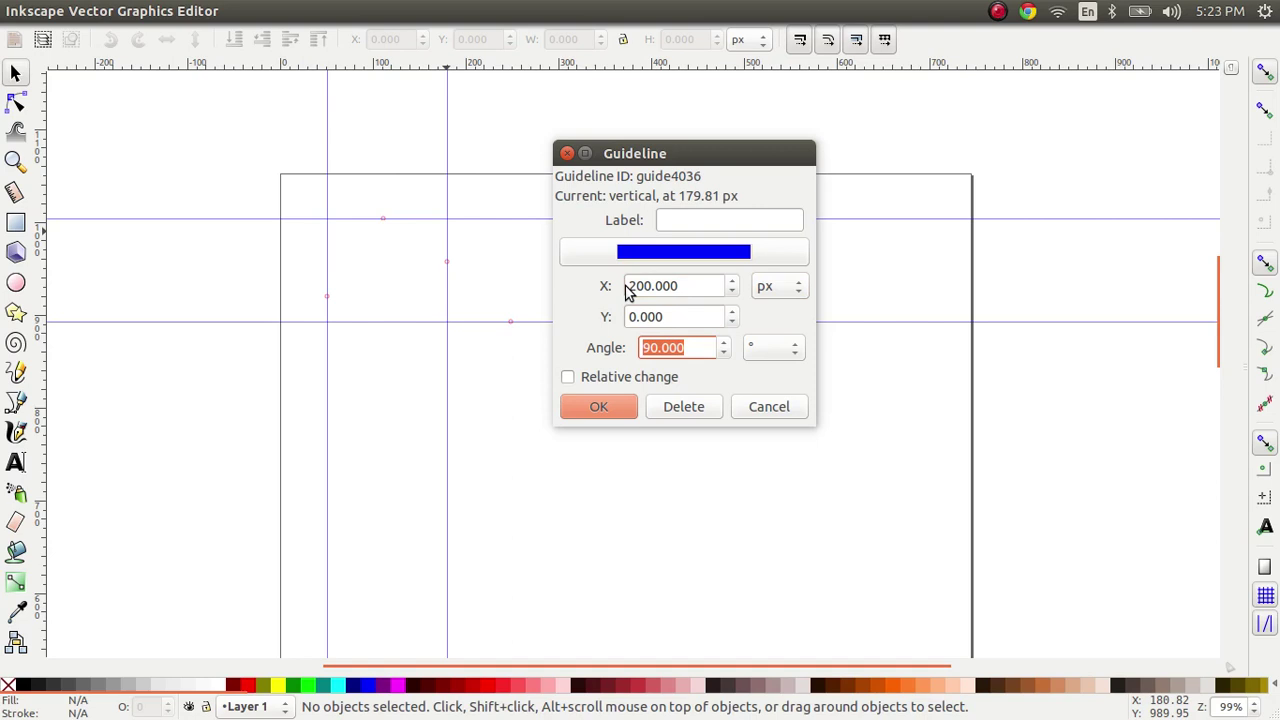
pyautogui.click(599, 407)
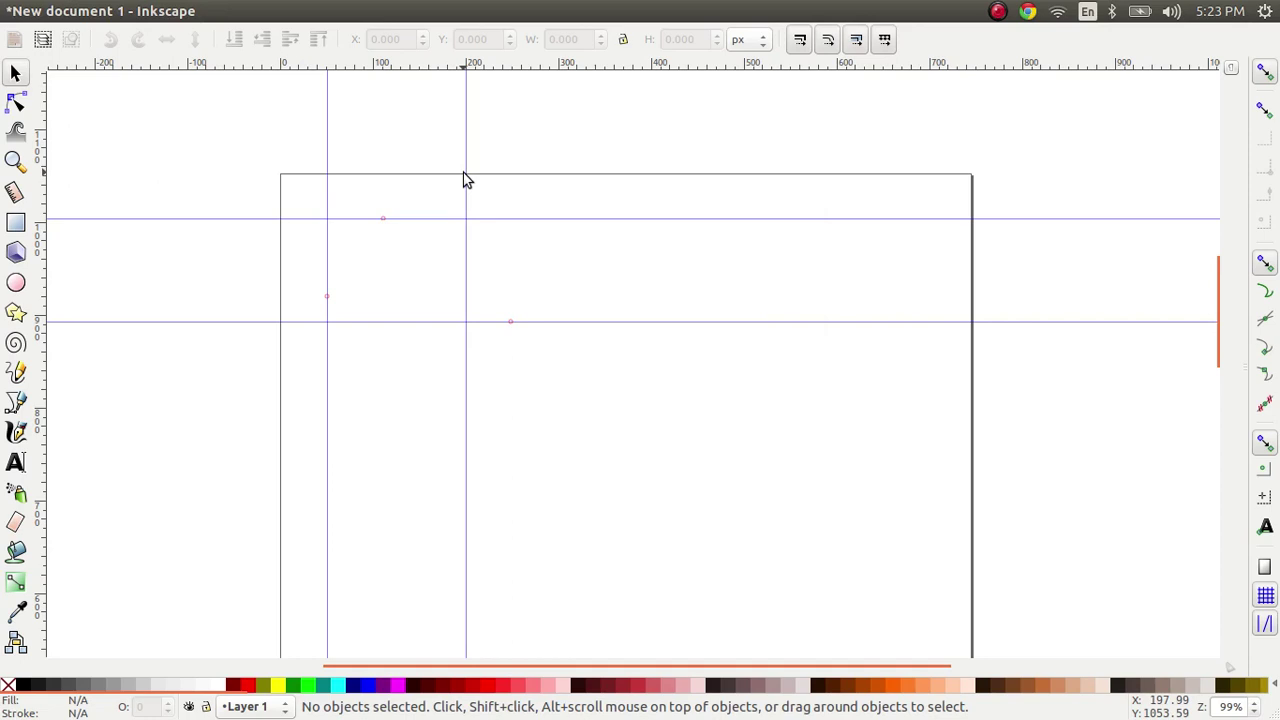
# Set the lower horizontal guide to X 0, Y 100 and scroll to locate it
pyautogui.doubleClick(392, 322)
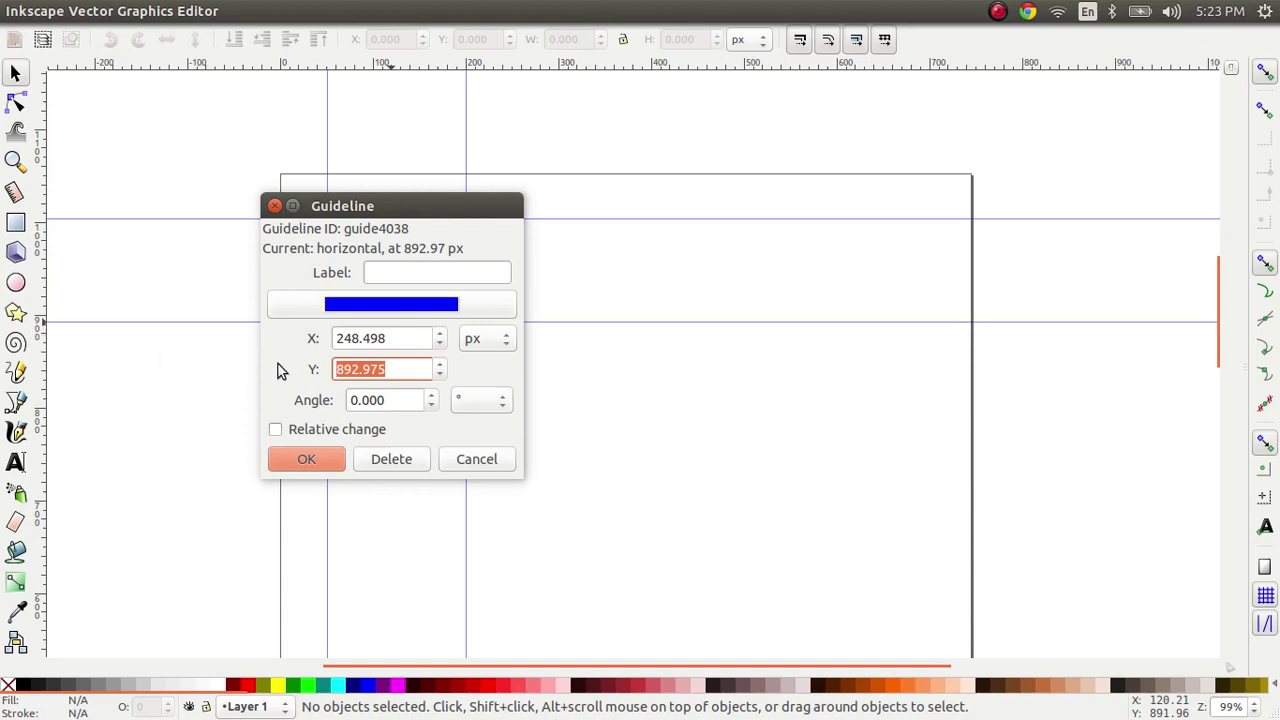
pyautogui.click(375, 369)
pyautogui.moveTo(392, 339); pyautogui.dragTo(311, 337)
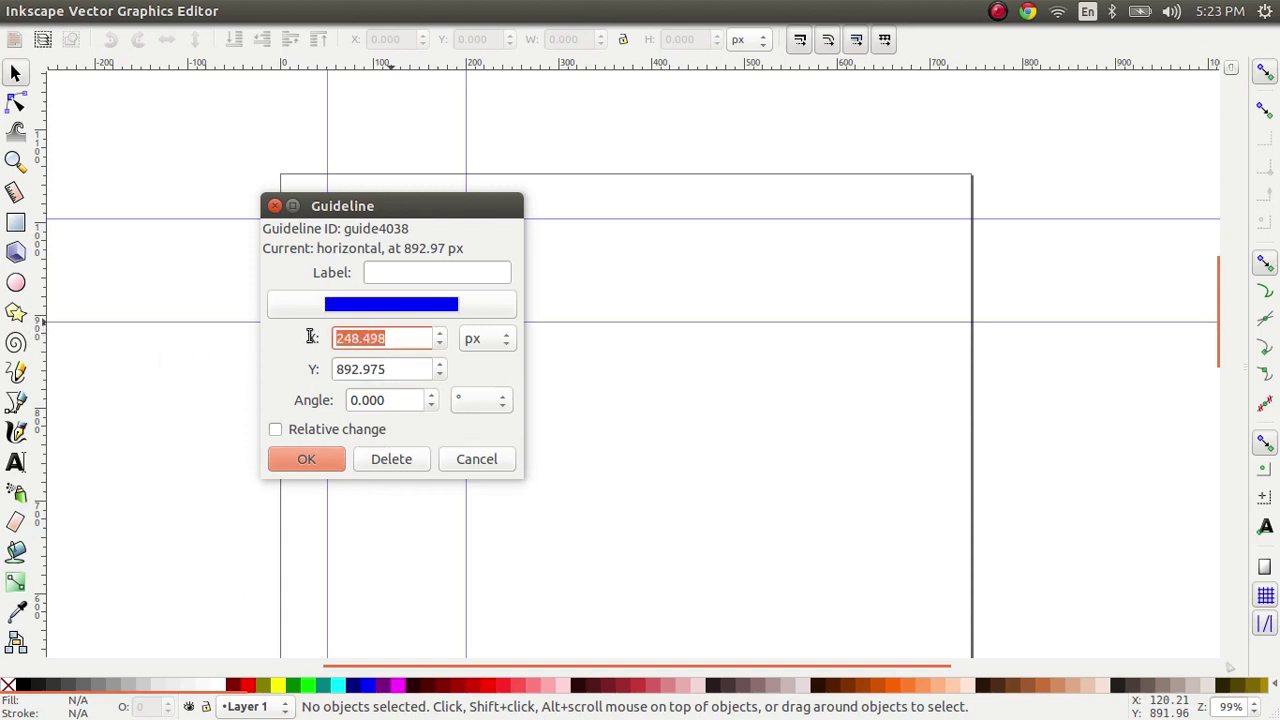
pyautogui.write('0.000')
pyautogui.press('Tab')
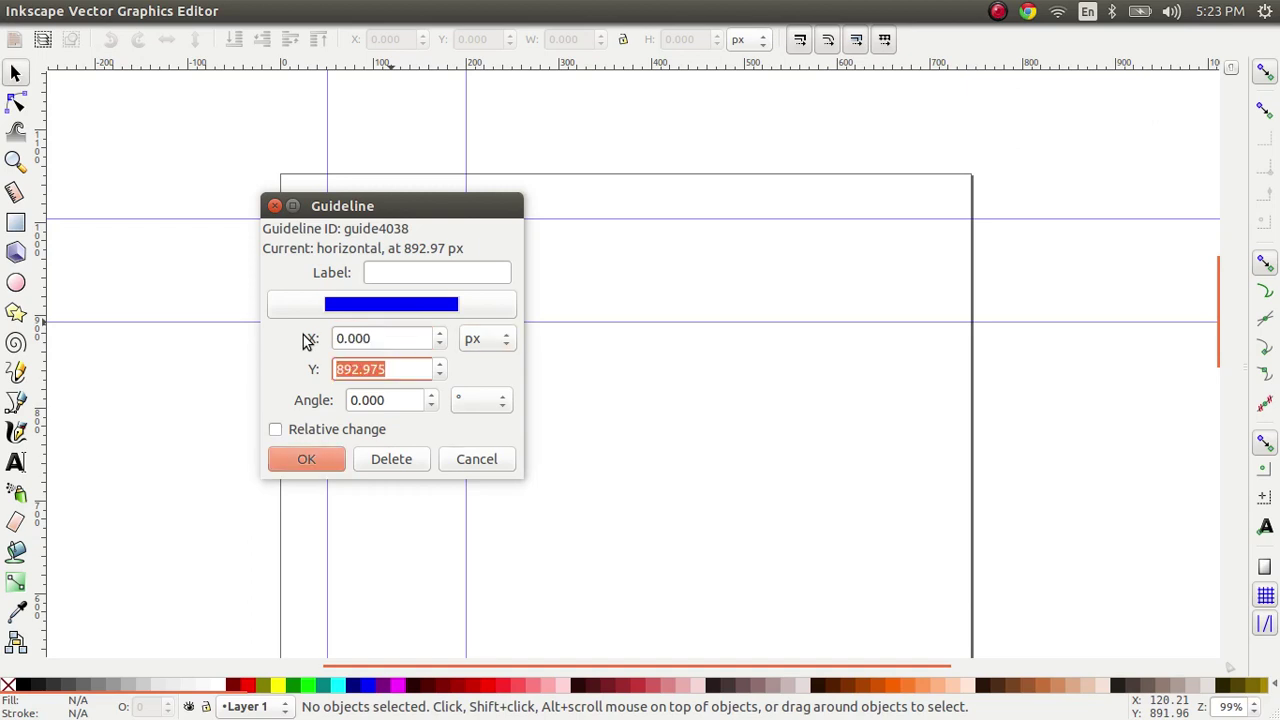
pyautogui.write('100')
pyautogui.click(312, 463)
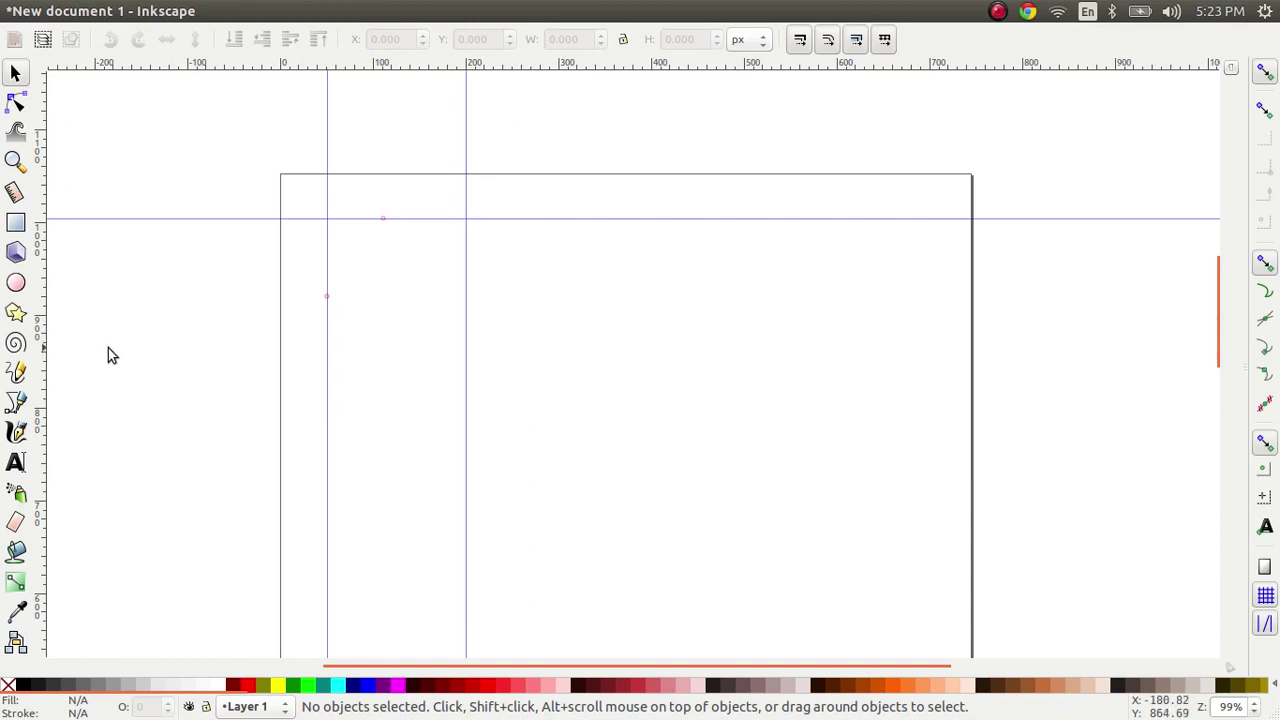
pyautogui.scroll(-3, 203, 346)
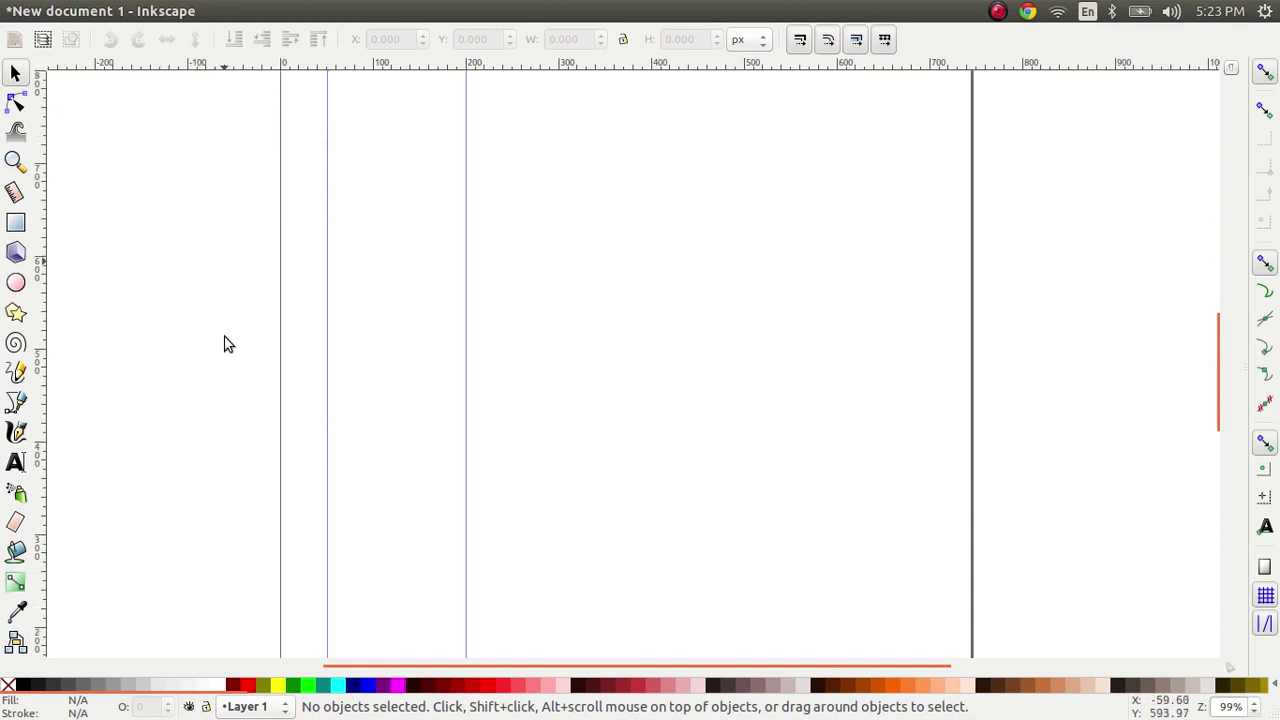
pyautogui.scroll(-6, 249, 350)
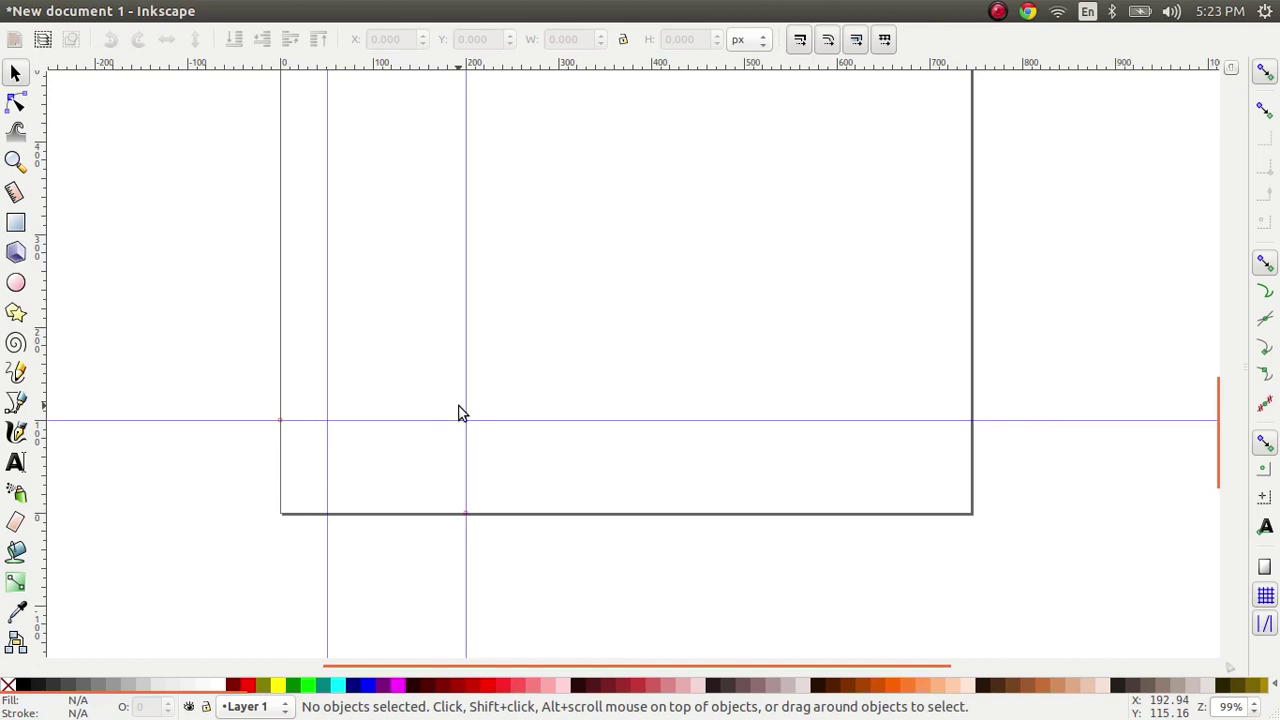
pyautogui.scroll(1, 460, 412)
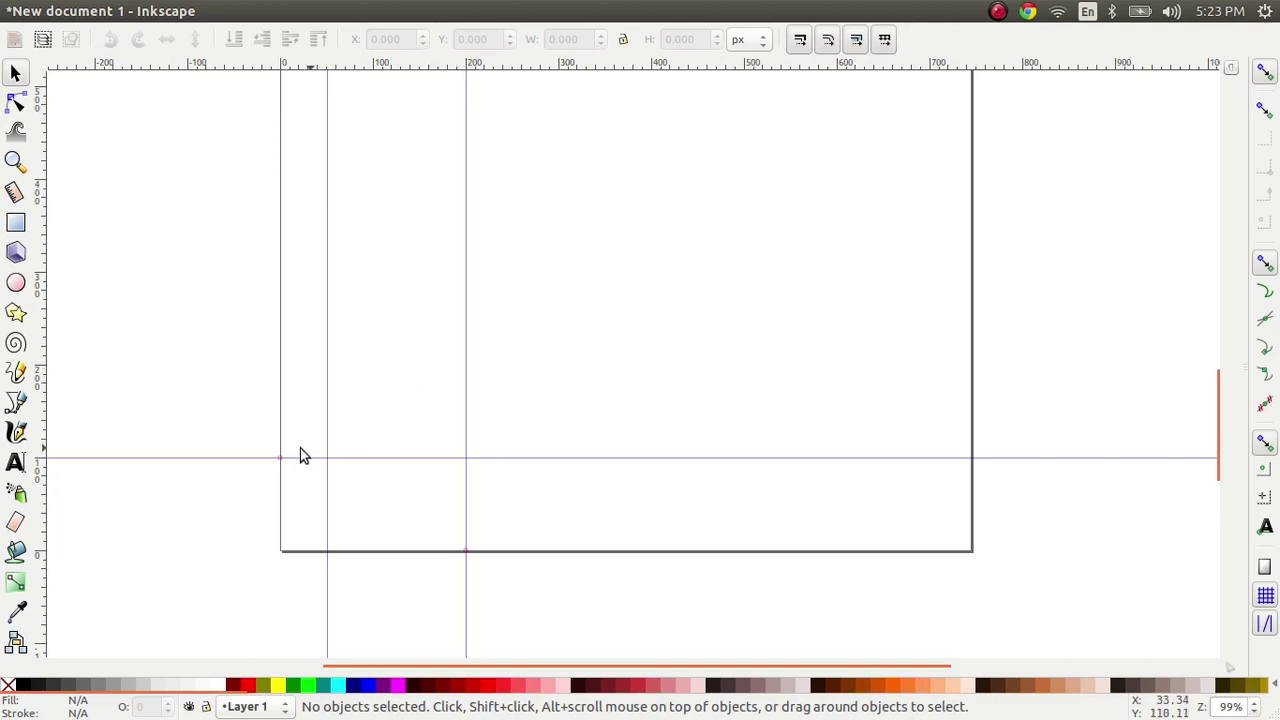
# Move the left vertical guide's anchor to X 200, Y 100 in the Guideline dialog
pyautogui.doubleClick(328, 346)
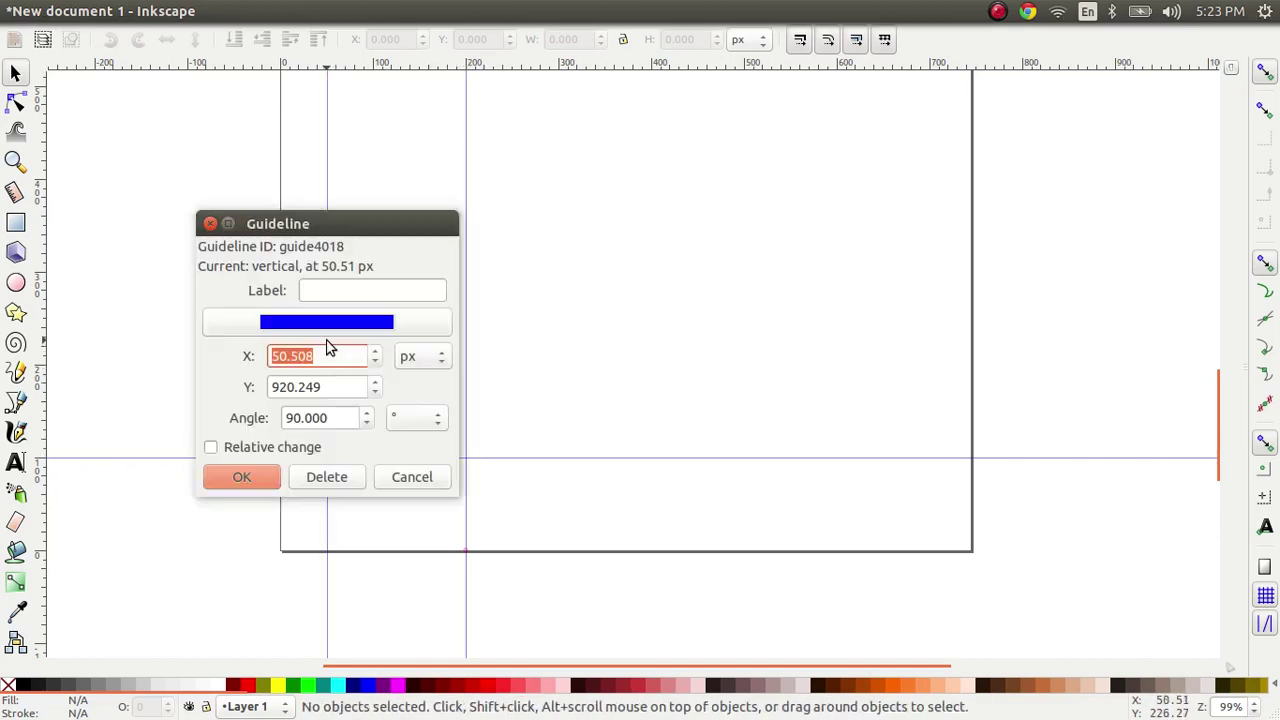
pyautogui.moveTo(425, 220); pyautogui.dragTo(809, 175)
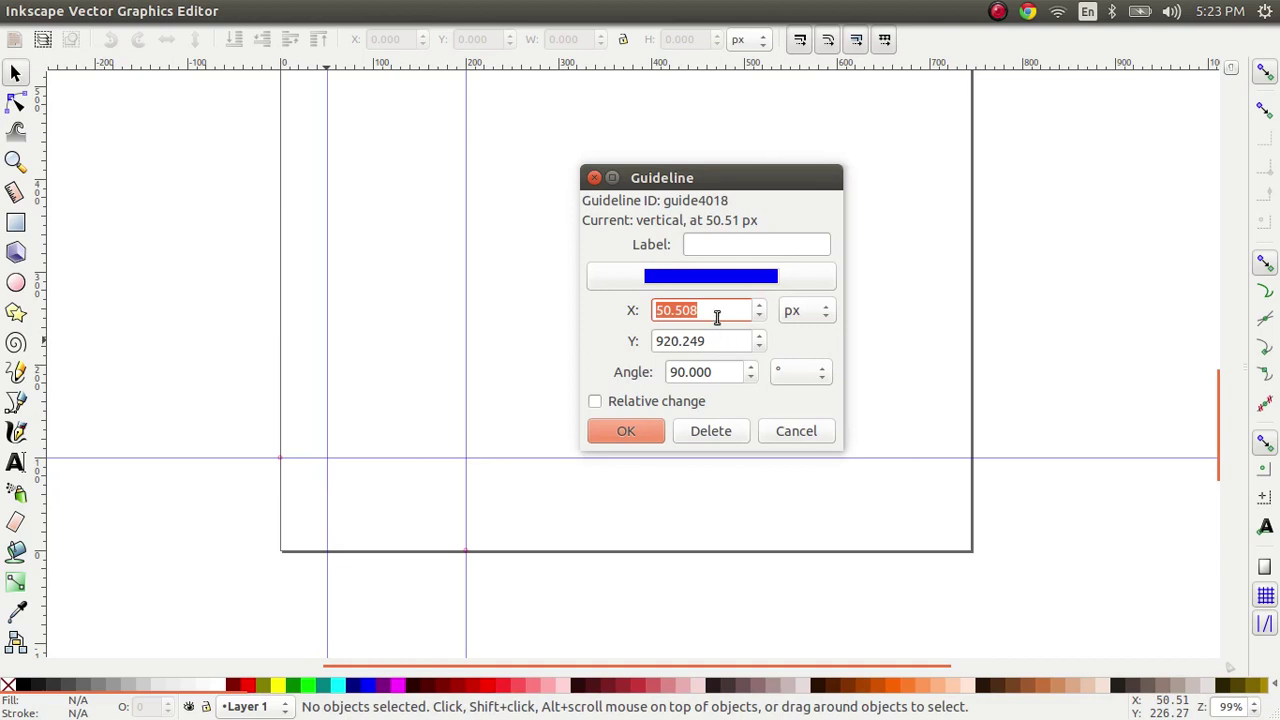
pyautogui.click(715, 315)
pyautogui.moveTo(715, 315); pyautogui.dragTo(563, 310)
pyautogui.write('200')
pyautogui.press('Tab')
pyautogui.press('Tab')
pyautogui.write('100')
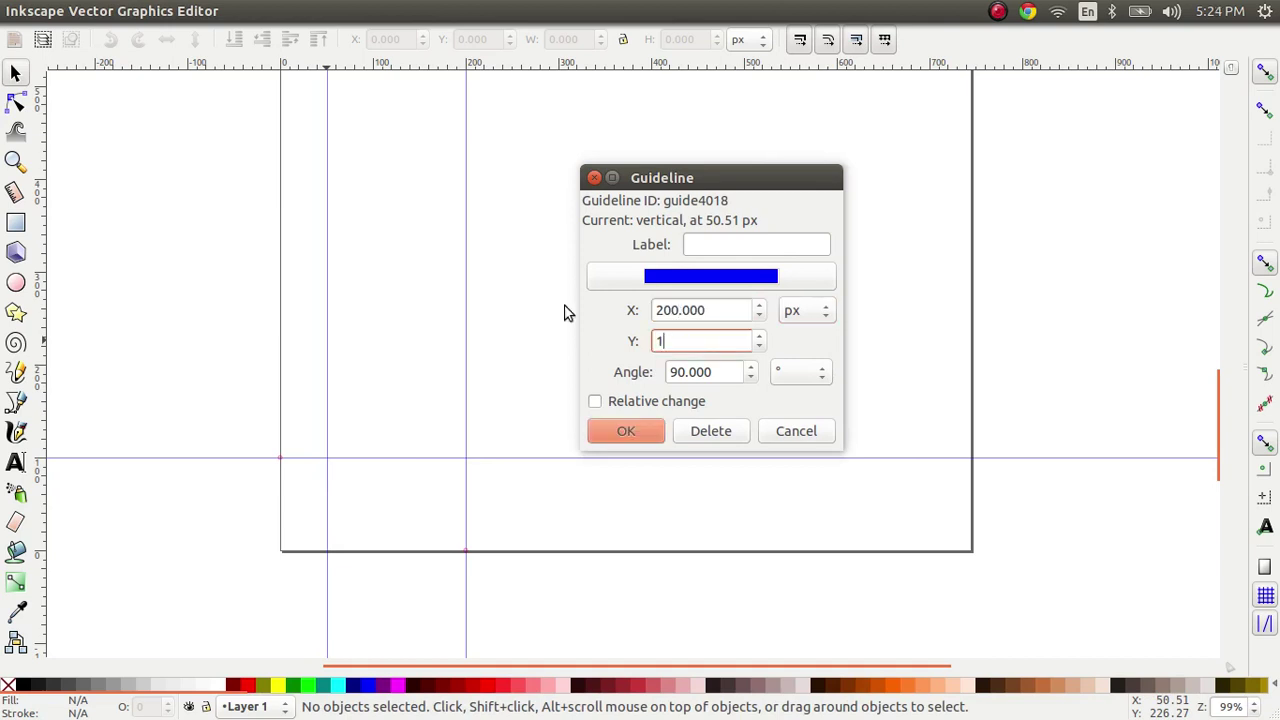
pyautogui.press('Tab')
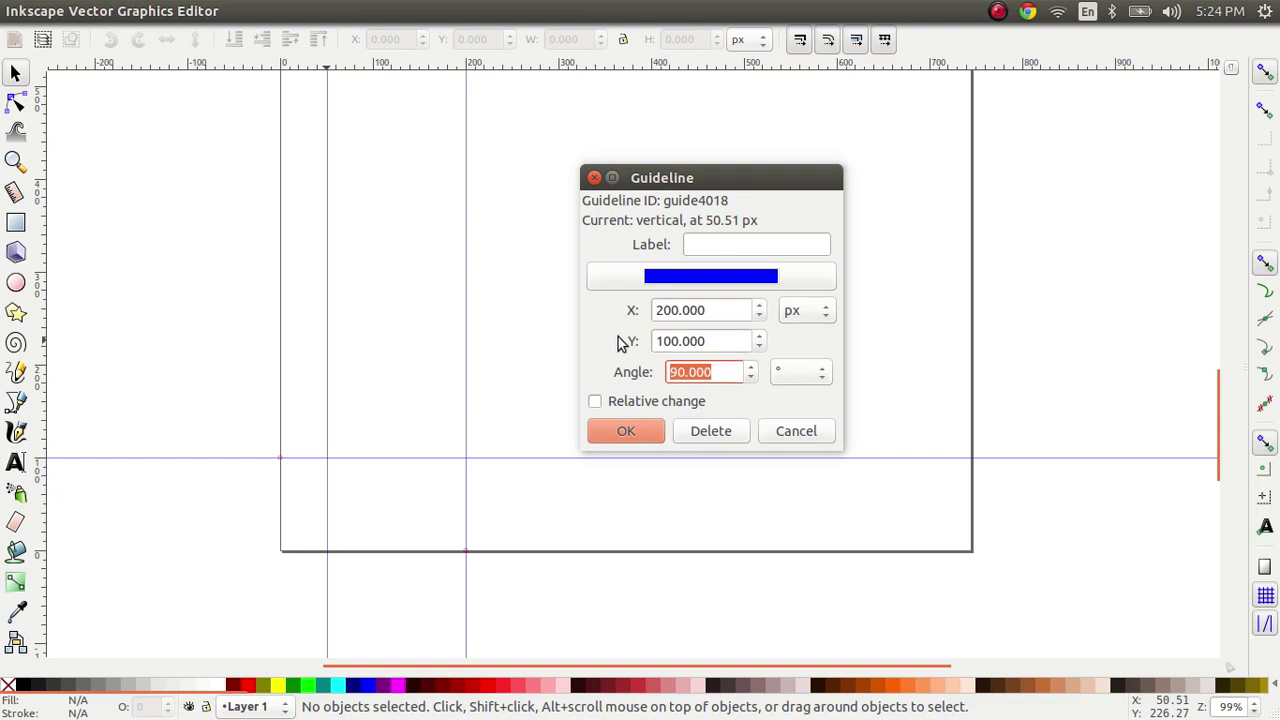
# Set that guide's angle to 45° and apply it
pyautogui.click(681, 373)
pyautogui.hotkey('shift', 'Left')
pyautogui.hotkey('shift', 'Left')
pyautogui.write('45')
pyautogui.click(630, 430)
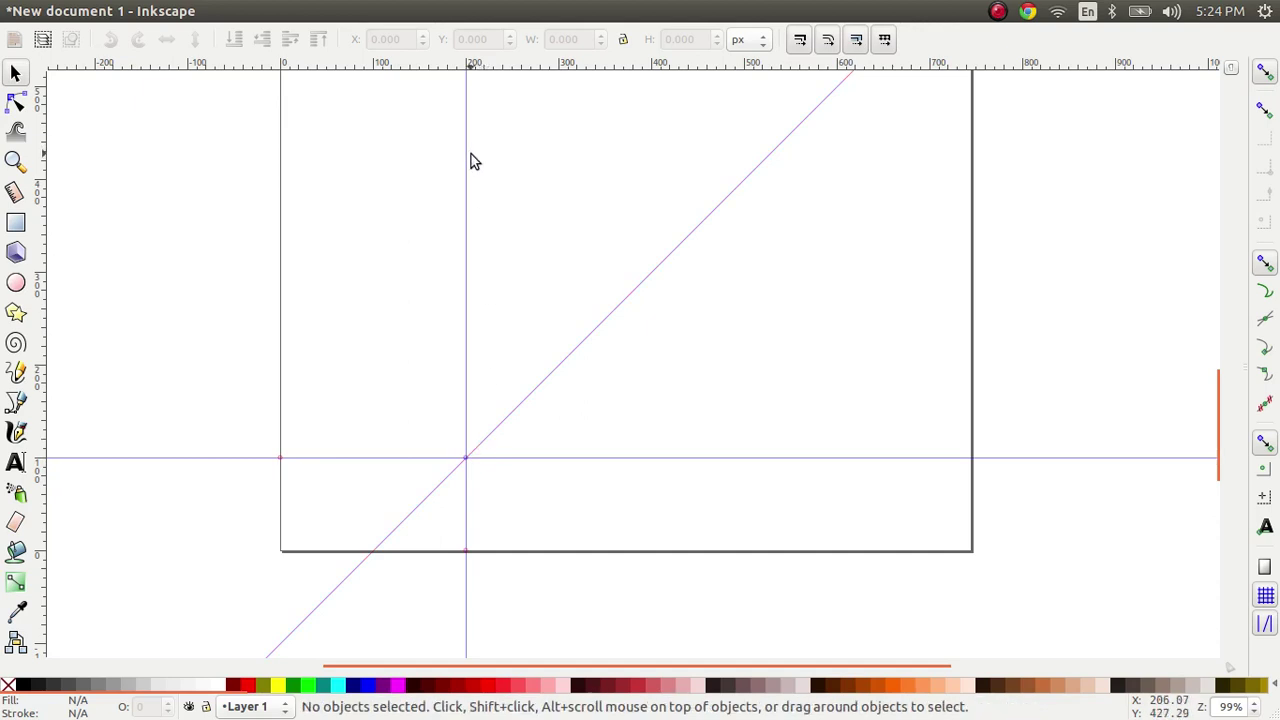
pyautogui.scroll(2, 542, 345)
pyautogui.scroll(-3, 542, 345)
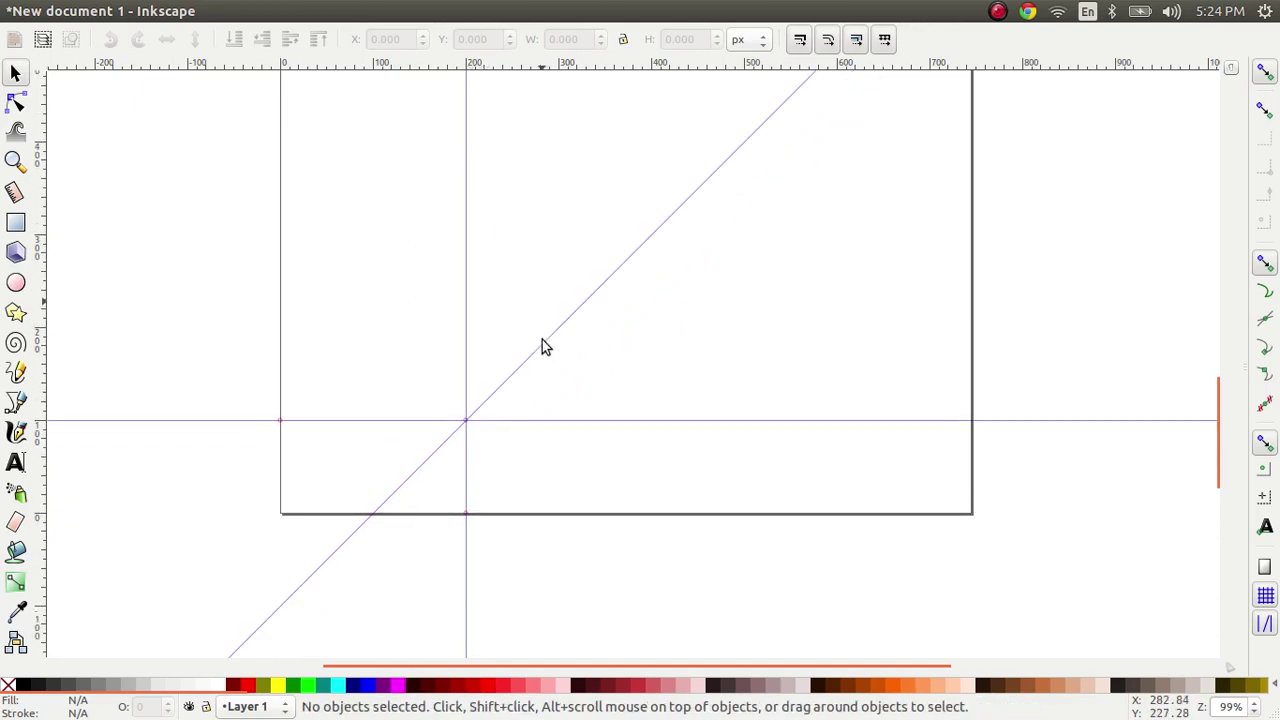
pyautogui.scroll(2, 542, 346)
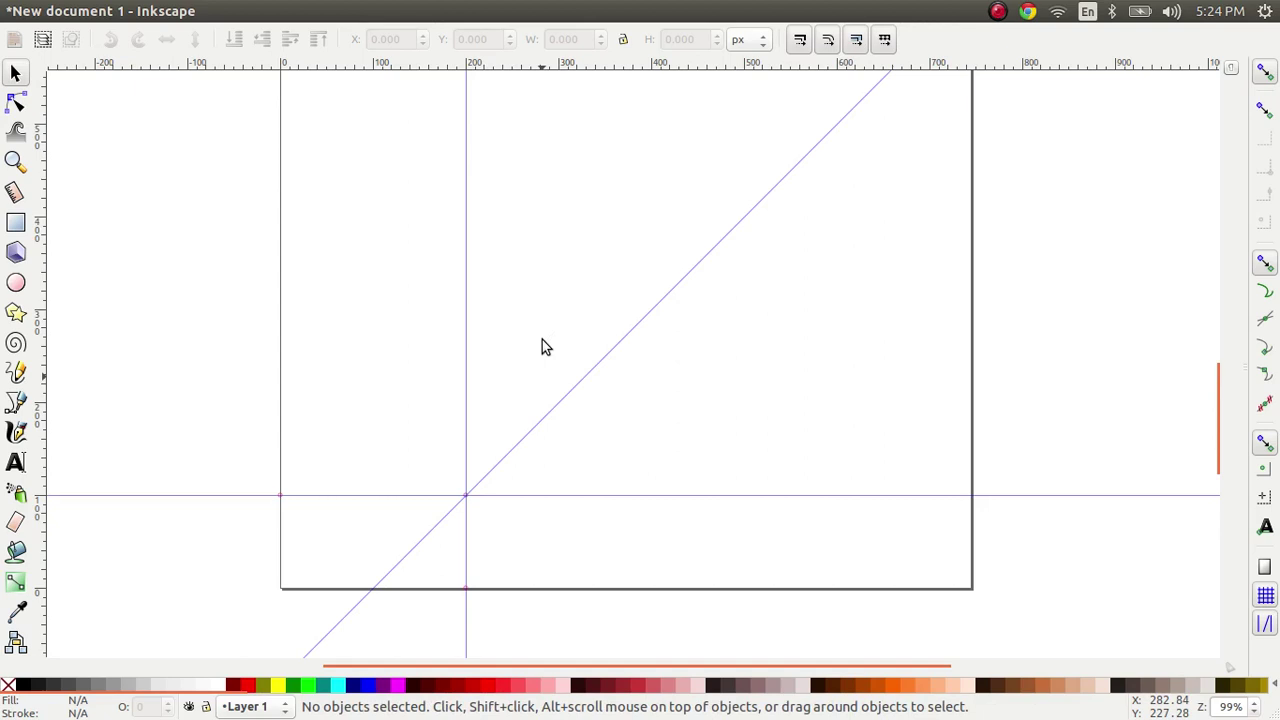